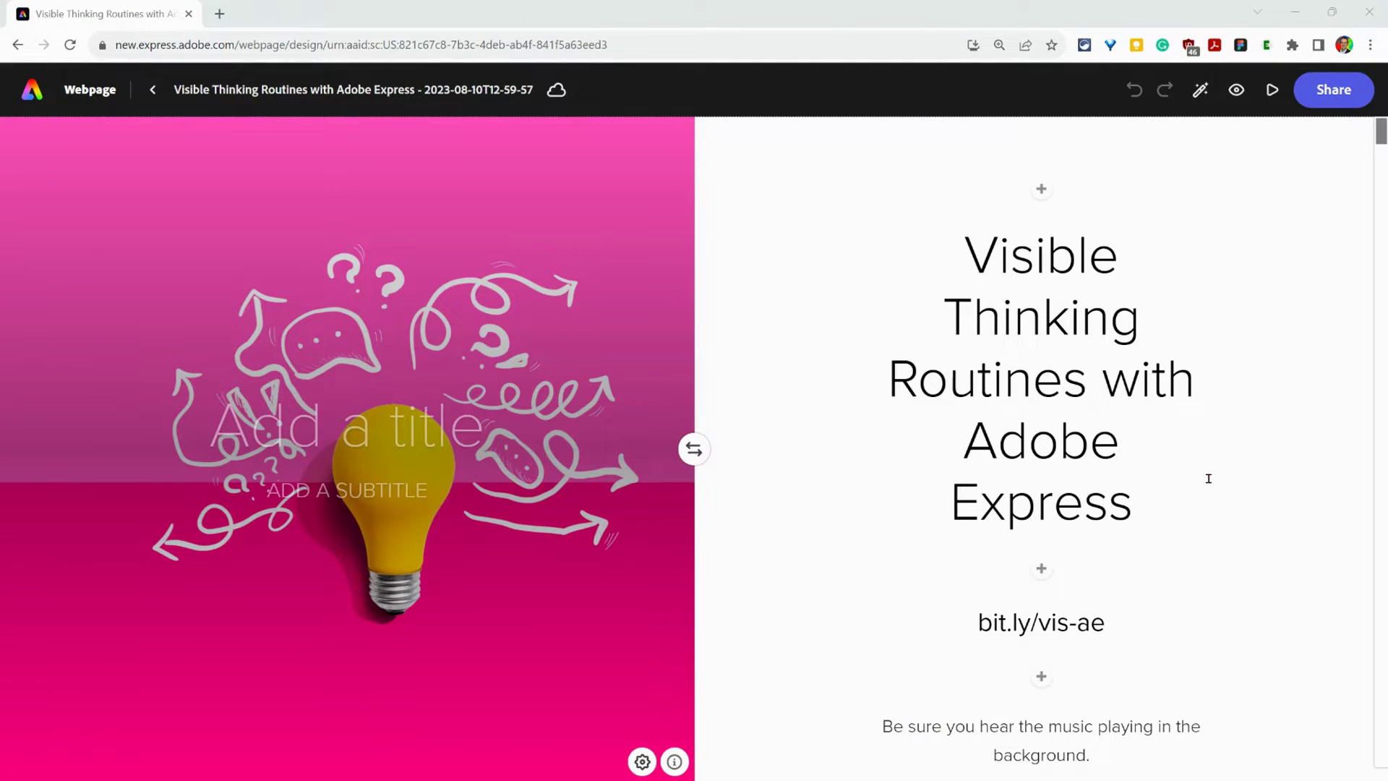
Select the whole title text, then finish editing it.
{"action": "left_click_drag", "start_coordinate": [1172, 493], "coordinate": [954, 270]}
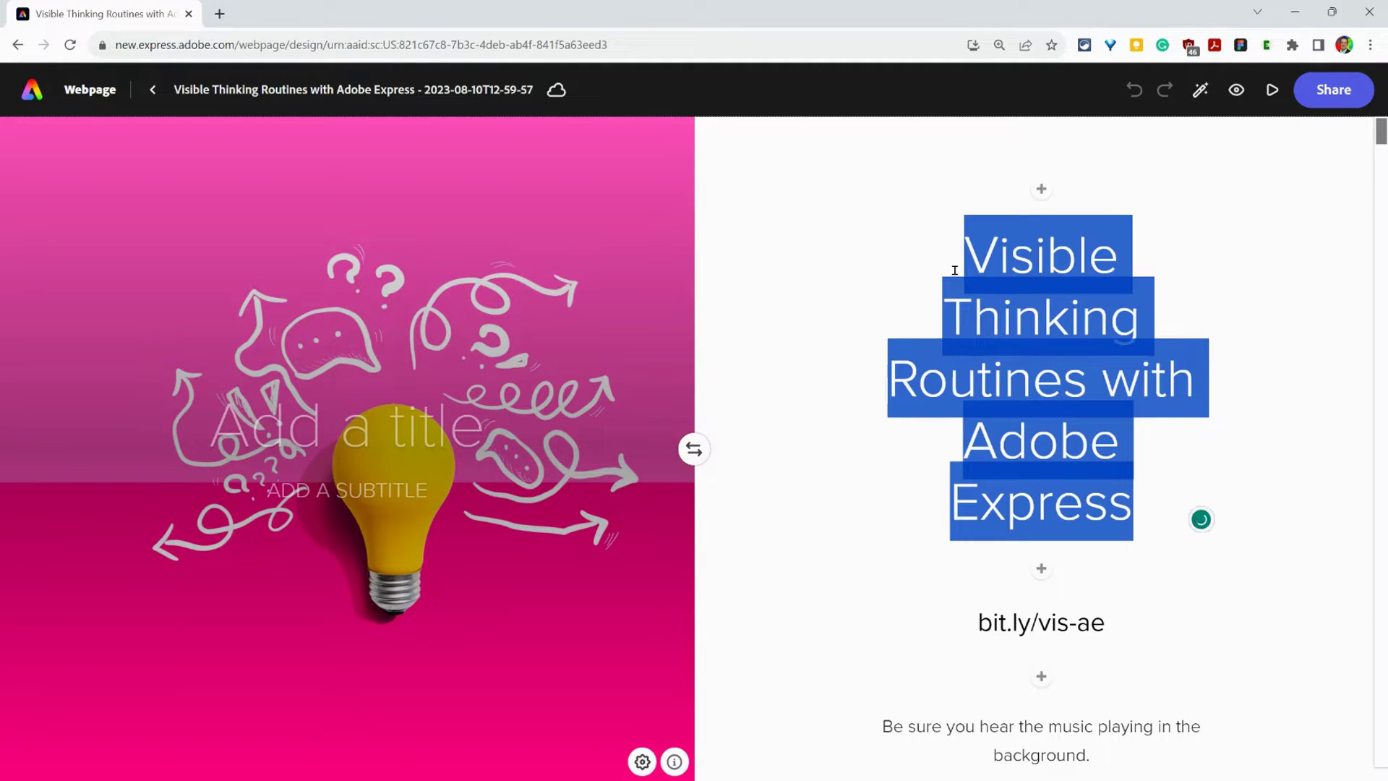
{"action": "left_click", "coordinate": [1284, 331]}
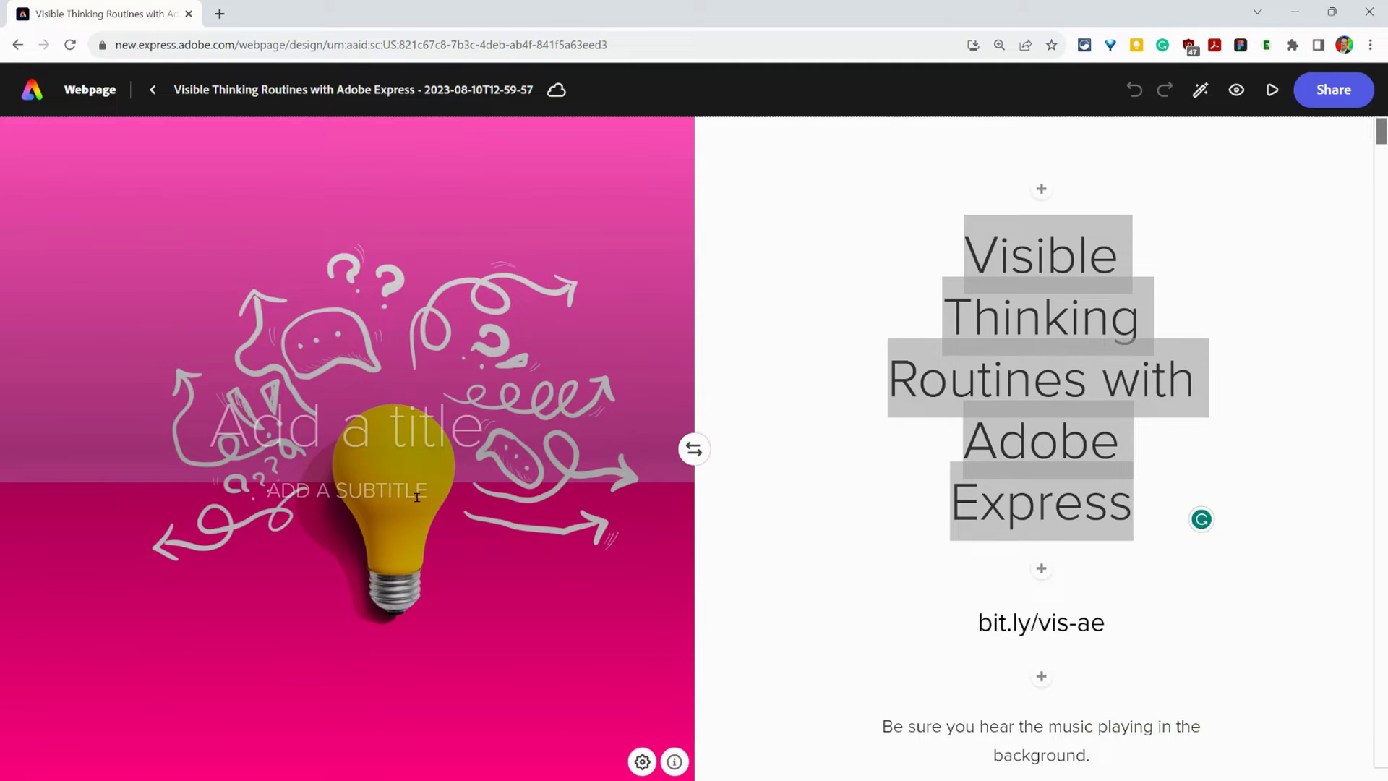
{"action": "scroll", "coordinate": [819, 424], "scroll_direction": "down", "scroll_amount": 1}
{"action": "scroll", "coordinate": [820, 424], "scroll_direction": "down", "scroll_amount": 4}
{"action": "scroll", "coordinate": [821, 424], "scroll_direction": "down", "scroll_amount": 4}
{"action": "scroll", "coordinate": [821, 425], "scroll_direction": "down", "scroll_amount": 5}
{"action": "scroll", "coordinate": [822, 424], "scroll_direction": "down", "scroll_amount": 1}
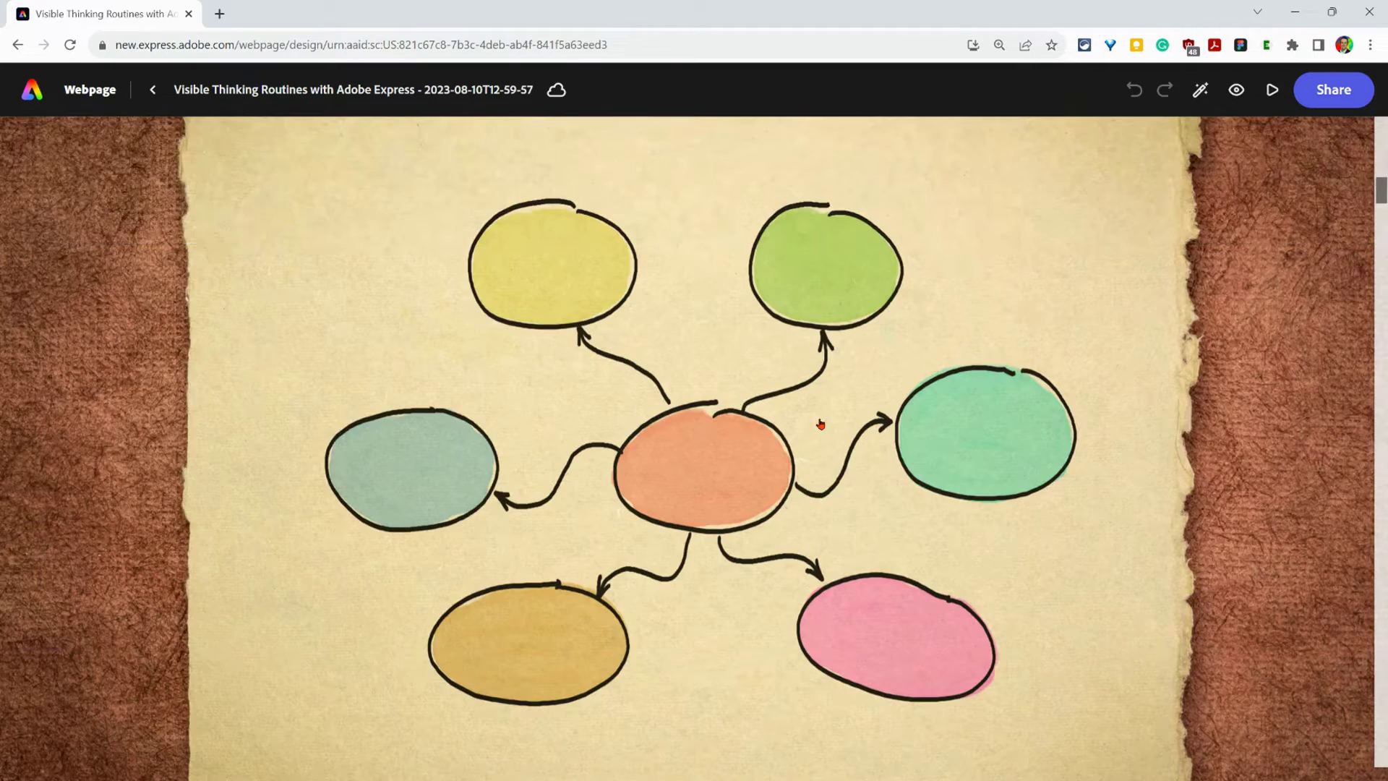
{"action": "scroll", "coordinate": [821, 425], "scroll_direction": "down", "scroll_amount": 1}
{"action": "scroll", "coordinate": [822, 423], "scroll_direction": "down", "scroll_amount": 5}
{"action": "scroll", "coordinate": [822, 424], "scroll_direction": "down", "scroll_amount": 2}
{"action": "scroll", "coordinate": [822, 424], "scroll_direction": "up", "scroll_amount": 5}
{"action": "scroll", "coordinate": [820, 425], "scroll_direction": "up", "scroll_amount": 1}
{"action": "scroll", "coordinate": [722, 415], "scroll_direction": "down", "scroll_amount": 2}
{"action": "scroll", "coordinate": [764, 412], "scroll_direction": "down", "scroll_amount": 4}
{"action": "scroll", "coordinate": [765, 412], "scroll_direction": "up", "scroll_amount": 5}
{"action": "scroll", "coordinate": [765, 412], "scroll_direction": "up", "scroll_amount": 2}
{"action": "scroll", "coordinate": [764, 412], "scroll_direction": "up", "scroll_amount": 2}
{"action": "scroll", "coordinate": [765, 413], "scroll_direction": "up", "scroll_amount": 2}
{"action": "scroll", "coordinate": [765, 412], "scroll_direction": "down", "scroll_amount": 1}
{"action": "scroll", "coordinate": [766, 412], "scroll_direction": "down", "scroll_amount": 1}
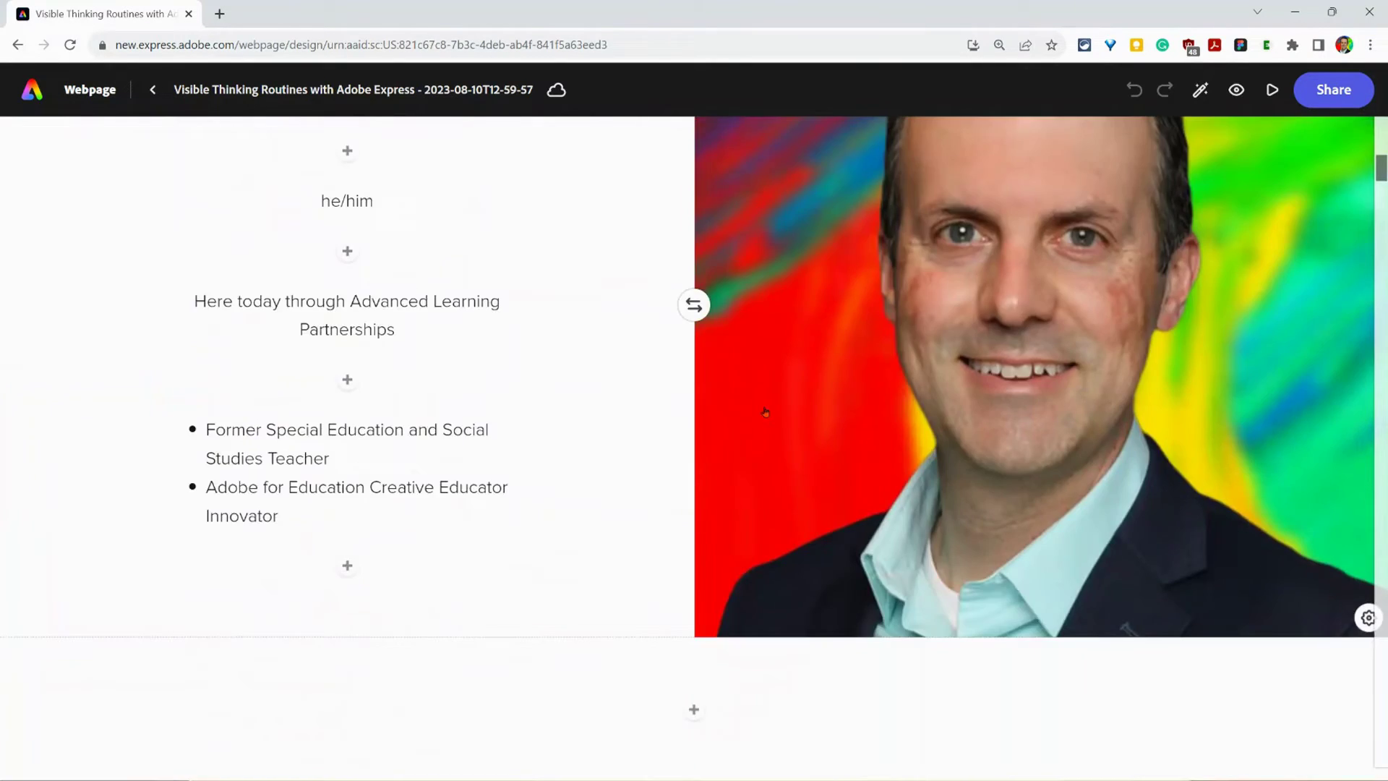
{"action": "scroll", "coordinate": [774, 409], "scroll_direction": "up", "scroll_amount": 2}
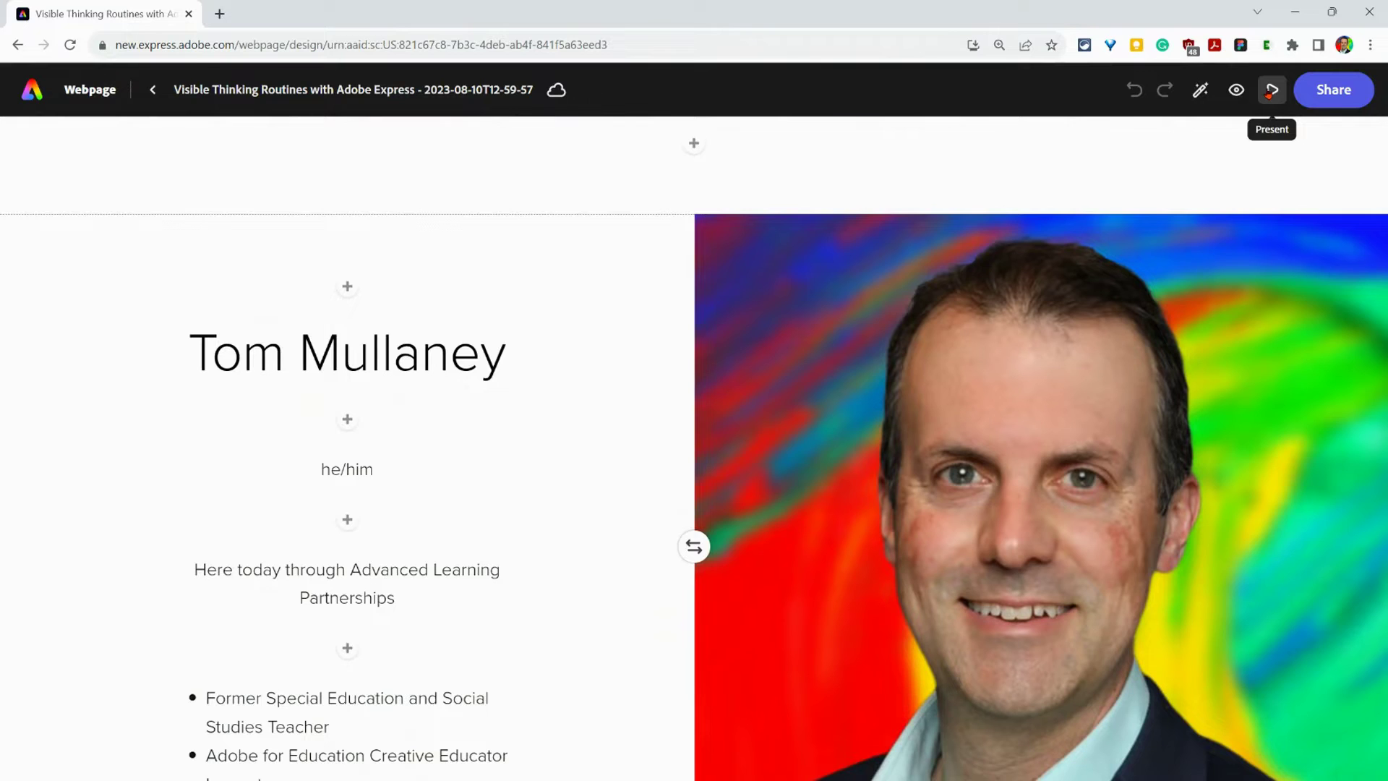
Present the webpage full screen and page to the Tom Mullaney slide and back to the title.
{"action": "left_click", "coordinate": [1273, 90]}
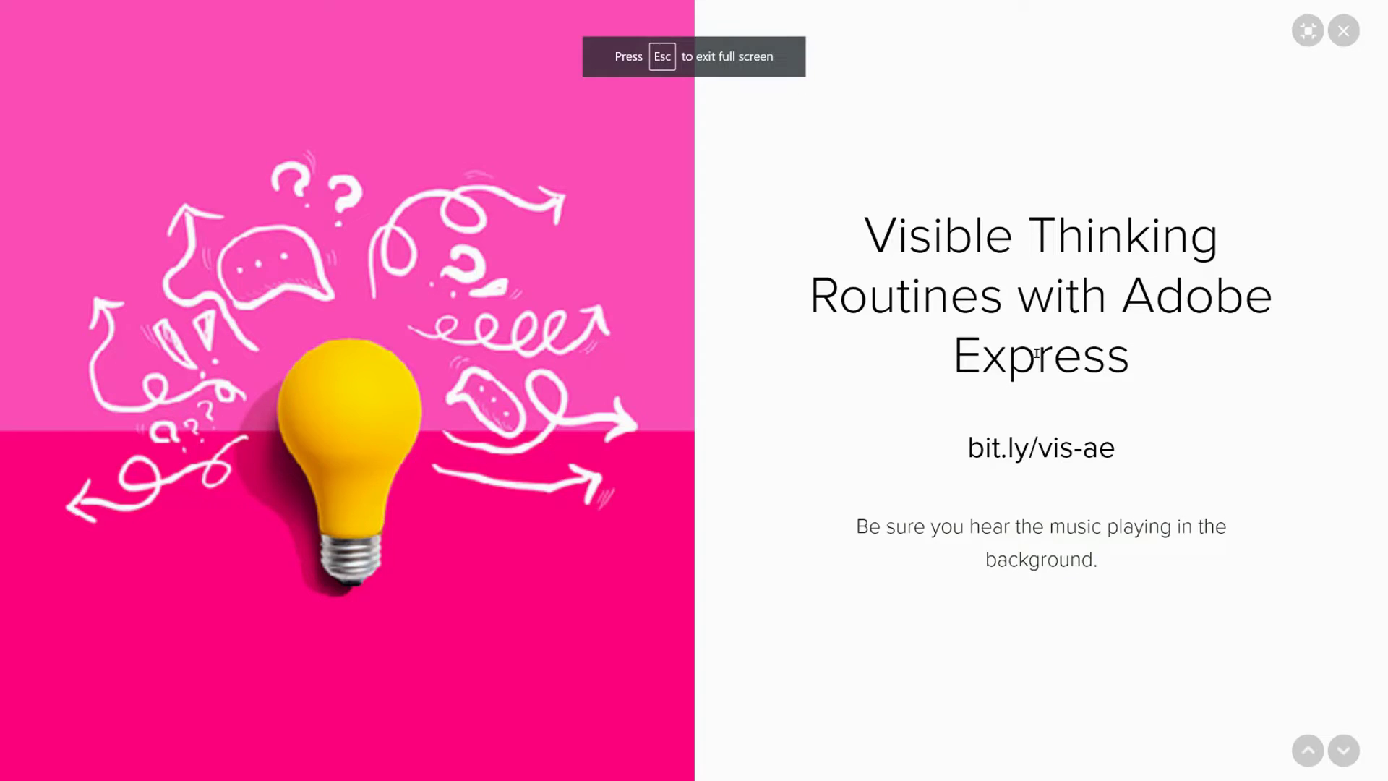
{"action": "left_click", "coordinate": [1342, 751]}
{"action": "left_click", "coordinate": [1305, 755]}
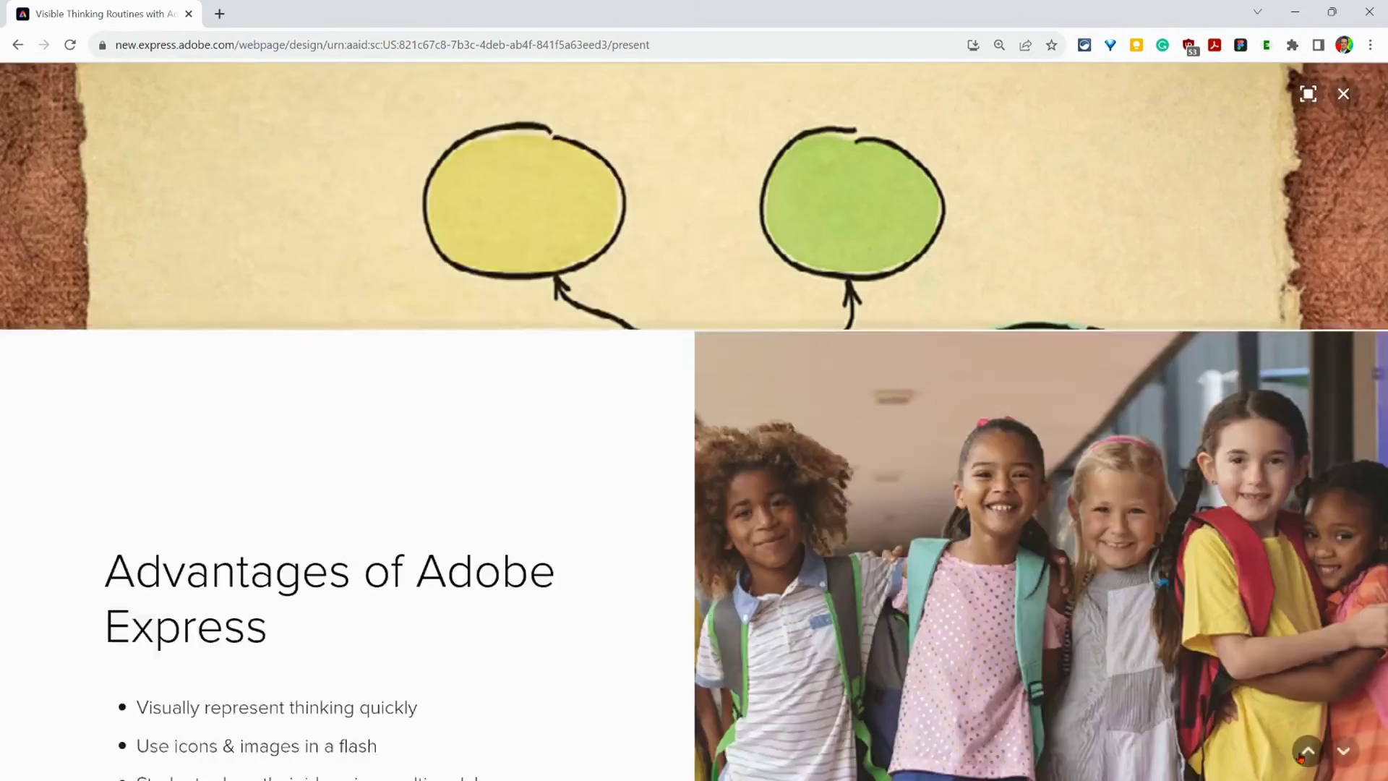
{"action": "scroll", "coordinate": [694, 423], "scroll_direction": "up", "scroll_amount": 3}
{"action": "scroll", "coordinate": [695, 423], "scroll_direction": "up", "scroll_amount": 5}
Page between the title and Tom Mullaney slides, then stop presenting to return to the editor.
{"action": "left_click", "coordinate": [1308, 753]}
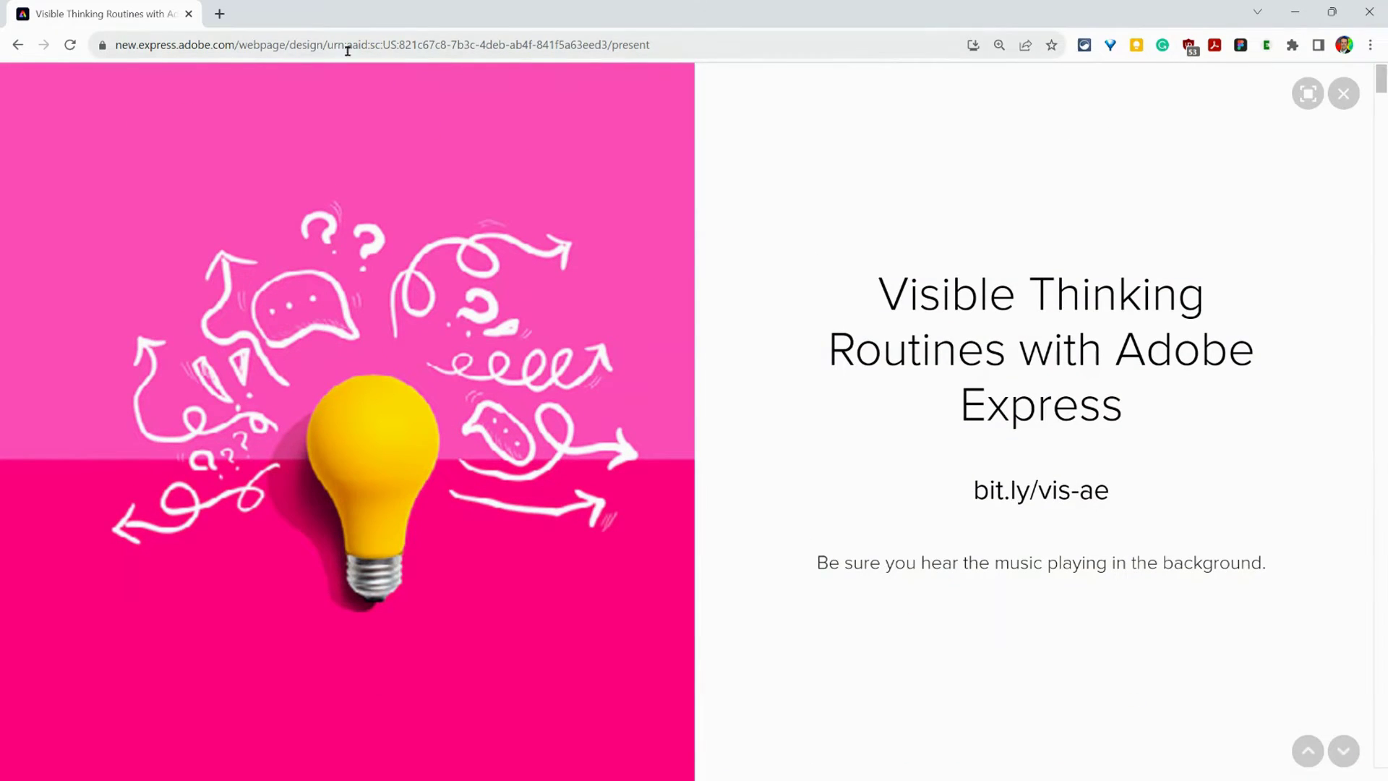
{"action": "left_click", "coordinate": [1344, 752]}
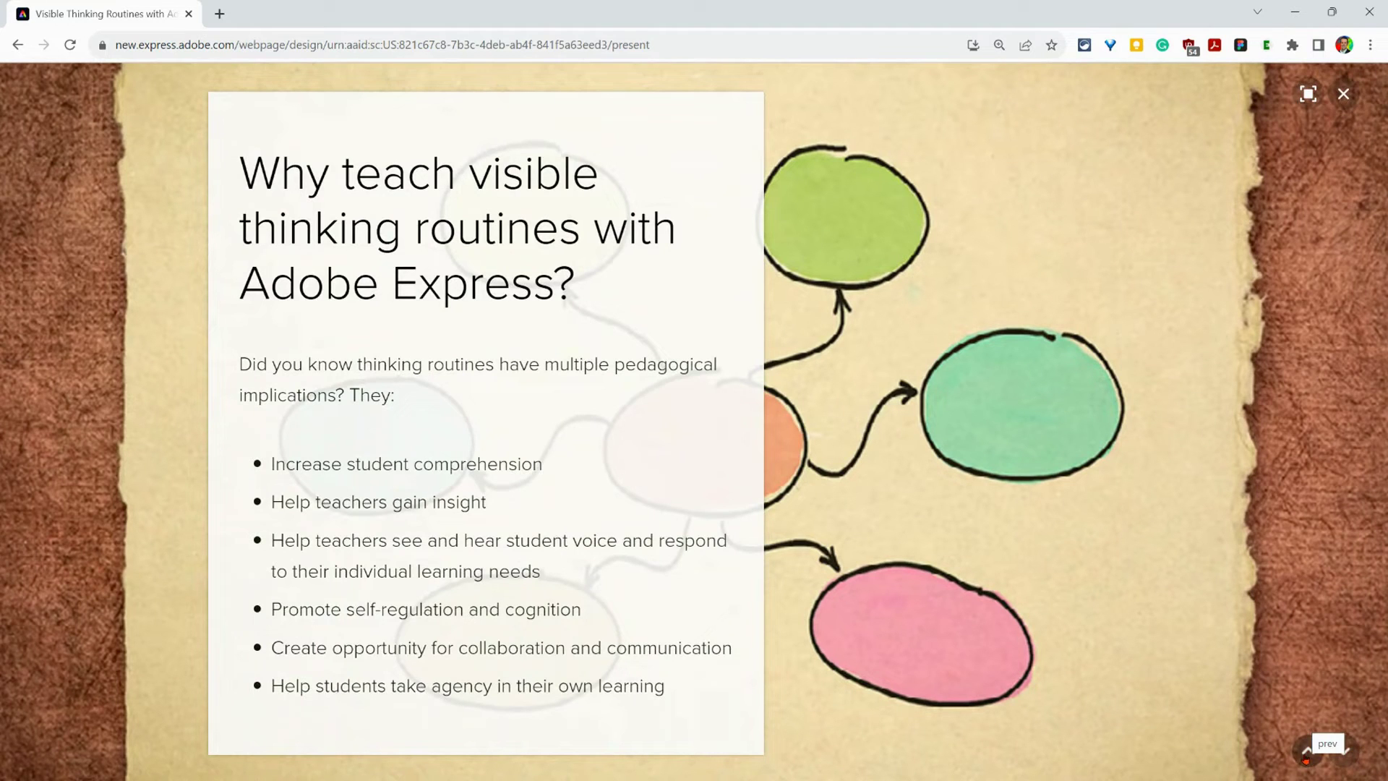
{"action": "left_click", "coordinate": [1309, 752]}
{"action": "left_click", "coordinate": [1344, 95]}
{"action": "scroll", "coordinate": [976, 464], "scroll_direction": "down", "scroll_amount": 1}
{"action": "scroll", "coordinate": [747, 528], "scroll_direction": "down", "scroll_amount": 1}
Insert a new split-layout section and swap its image and text sides.
{"action": "left_click", "coordinate": [695, 546]}
{"action": "left_click", "coordinate": [888, 489]}
{"action": "left_click", "coordinate": [331, 458]}
{"action": "left_click", "coordinate": [683, 454]}
{"action": "scroll", "coordinate": [819, 452], "scroll_direction": "down", "scroll_amount": 3}
Add a glideshow block with the green palm-leaf photo from Featured free and save it into the page.
{"action": "left_click", "coordinate": [693, 453]}
{"action": "left_click", "coordinate": [820, 402]}
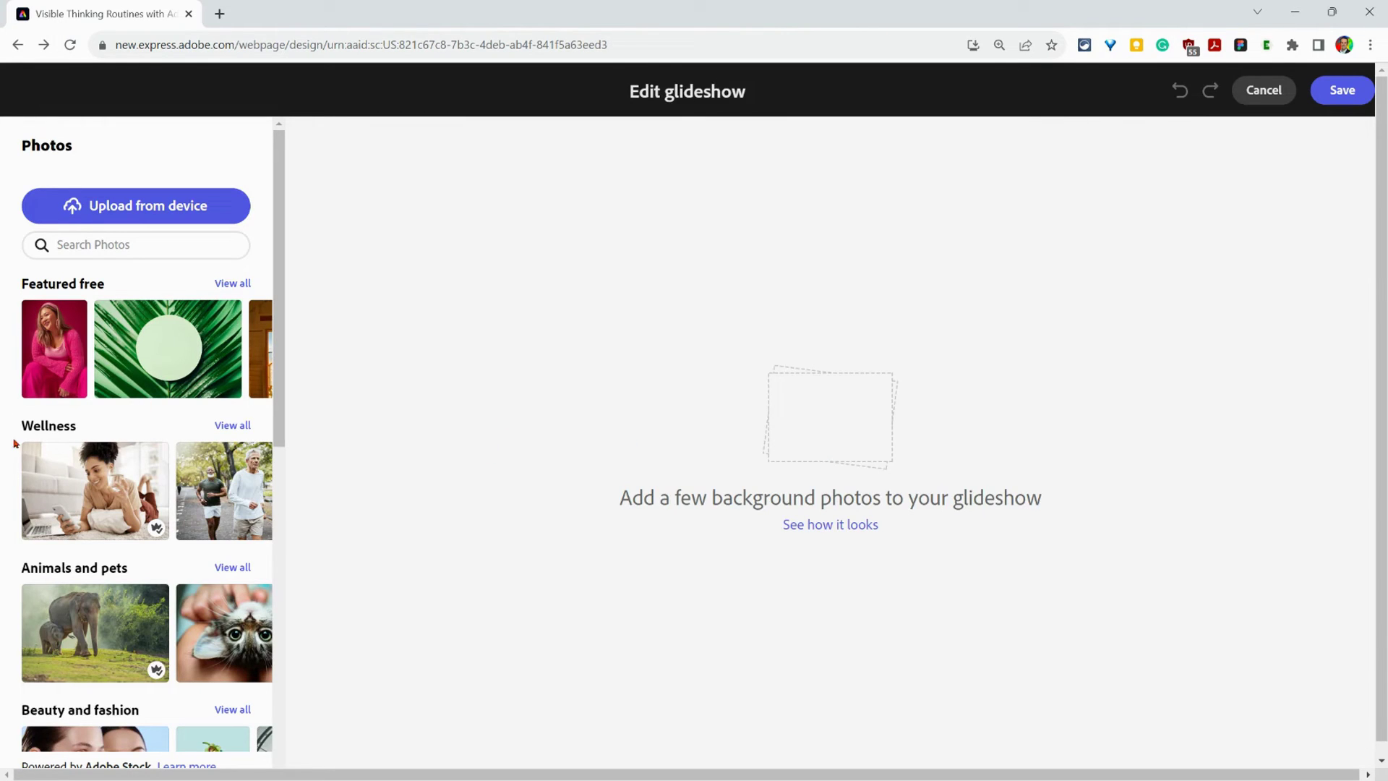
{"action": "left_click", "coordinate": [172, 354]}
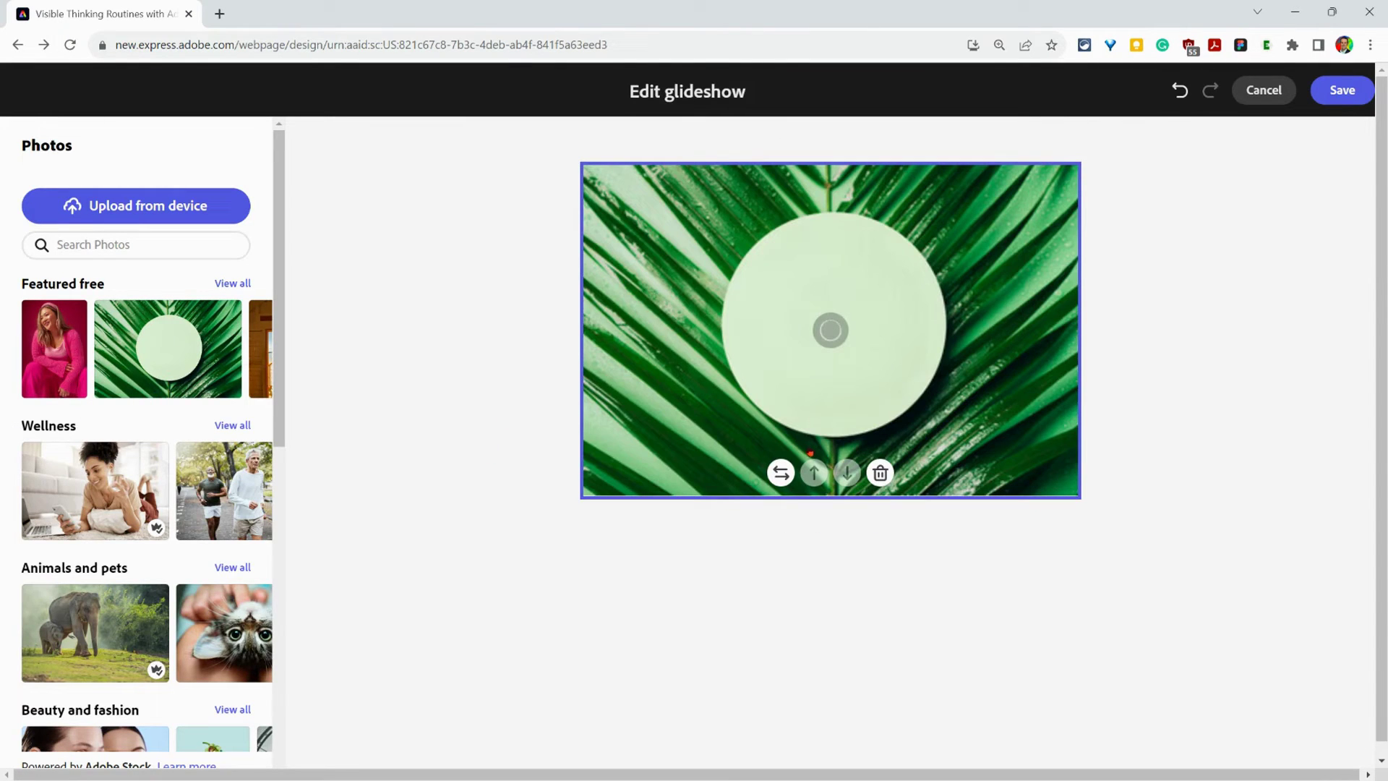
{"action": "left_click", "coordinate": [1343, 90]}
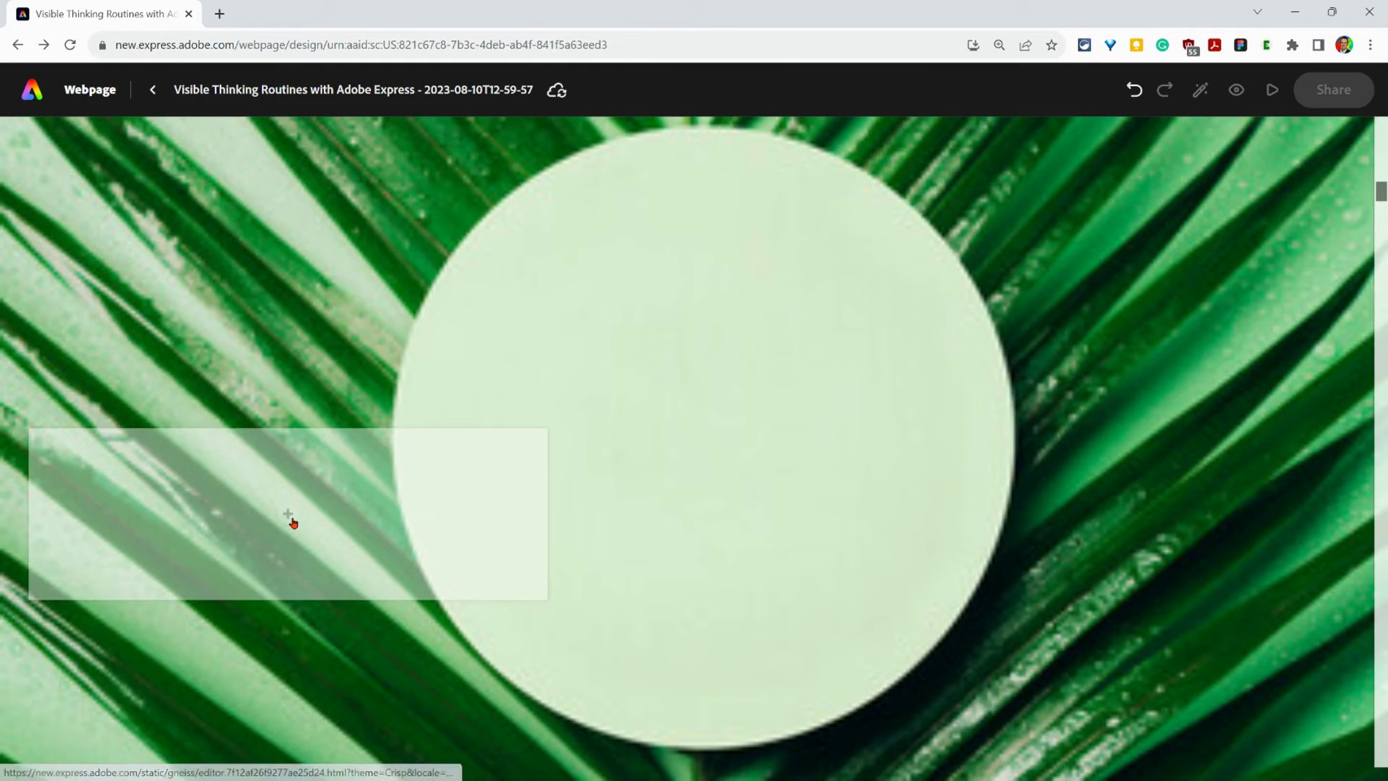
{"action": "left_click", "coordinate": [288, 515]}
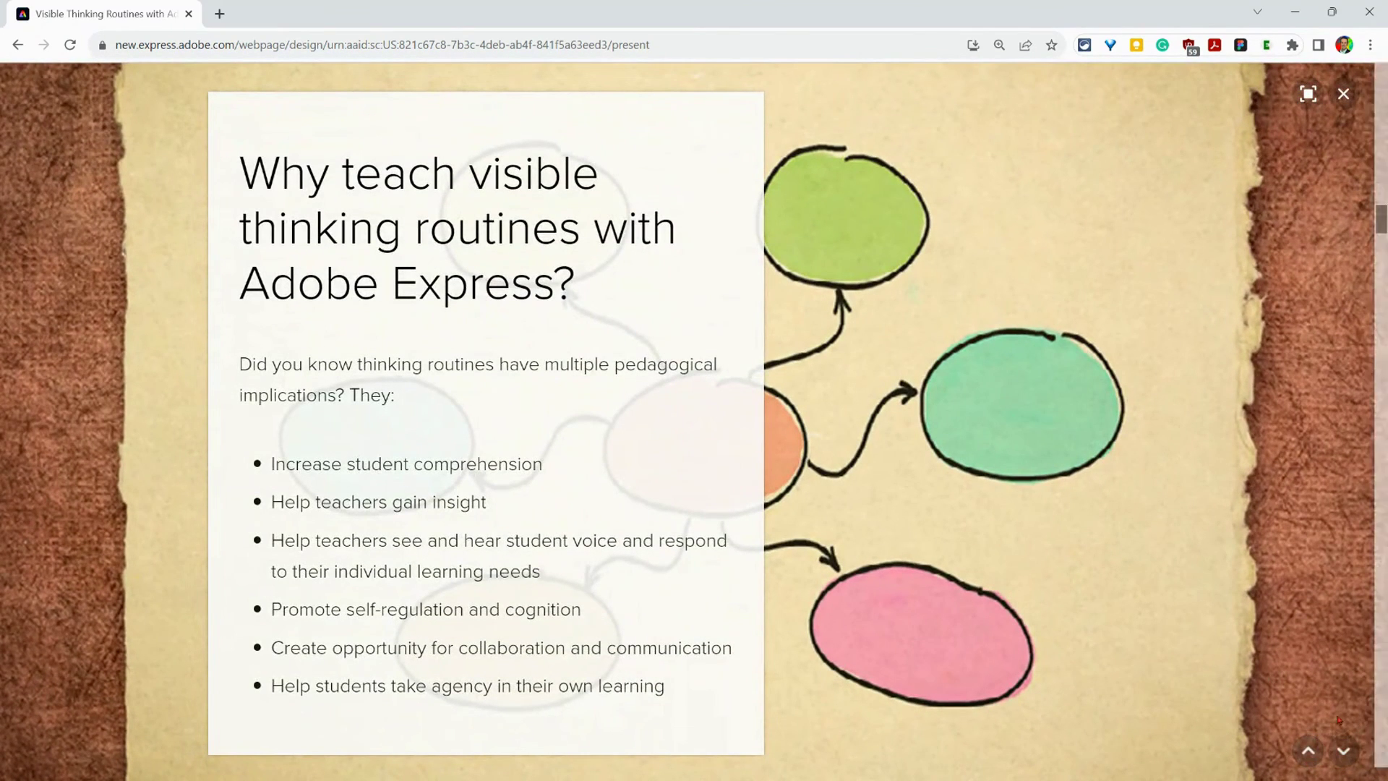
Page forward past the Advantages and Visible Thinking Routines slides, then back to the Tom Mullaney slide.
{"action": "left_click", "coordinate": [1345, 753]}
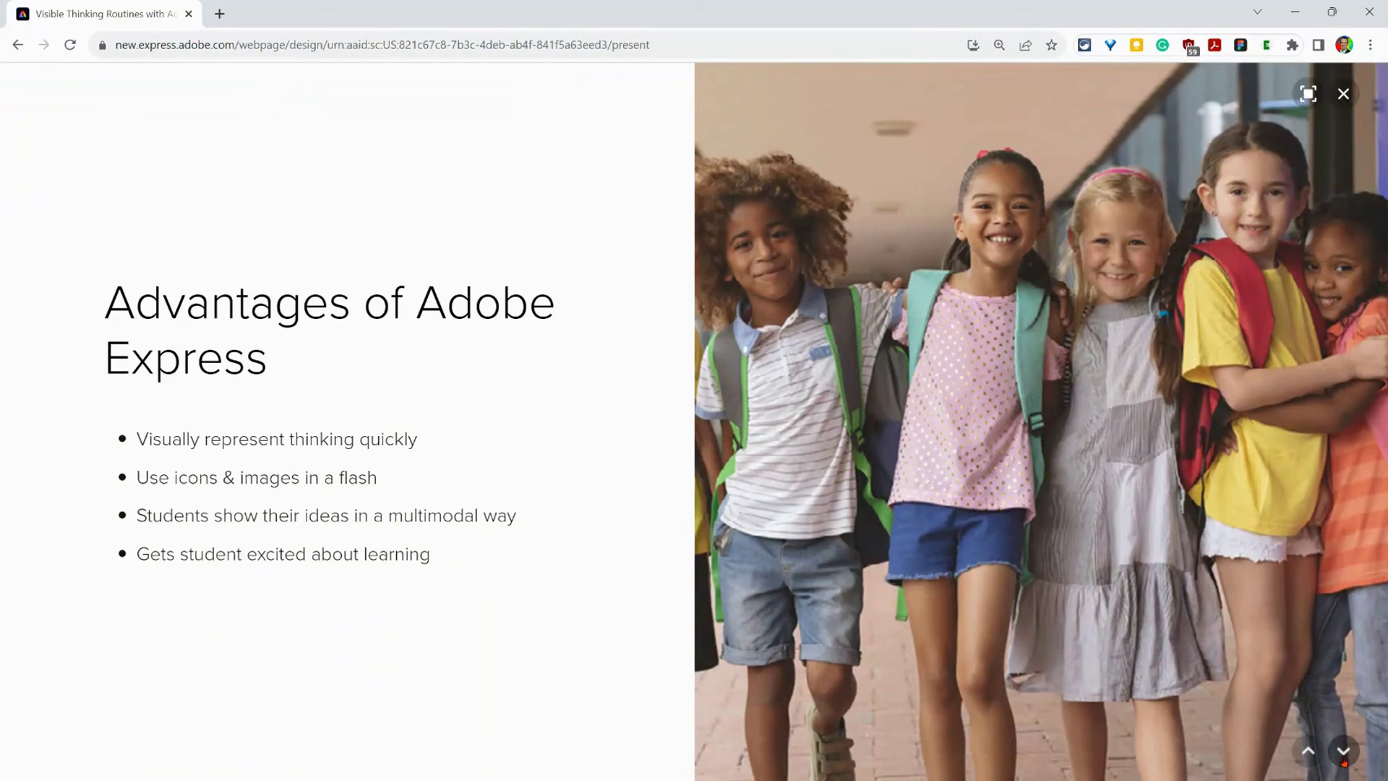
{"action": "left_click", "coordinate": [1344, 754]}
{"action": "left_click", "coordinate": [1308, 752]}
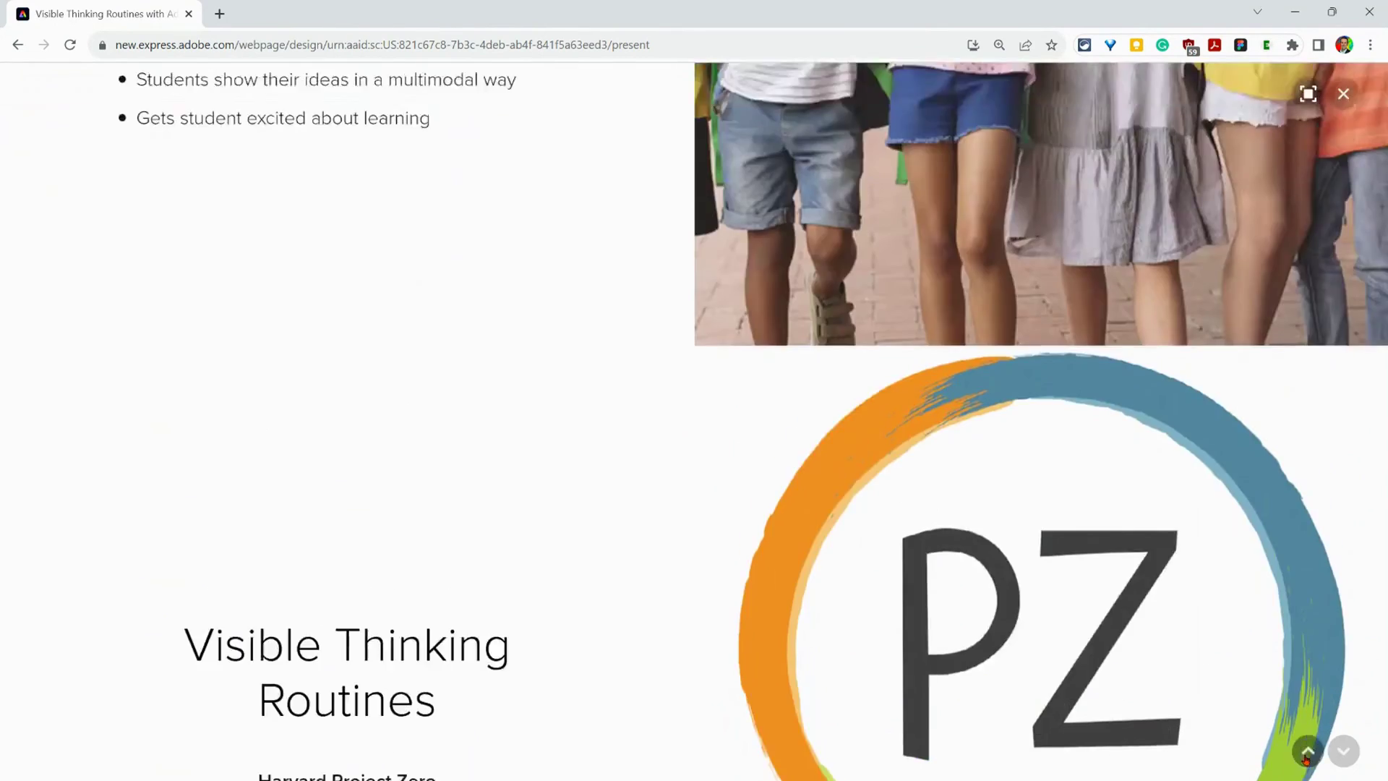
{"action": "left_click", "coordinate": [1309, 752]}
{"action": "left_click", "coordinate": [1308, 751]}
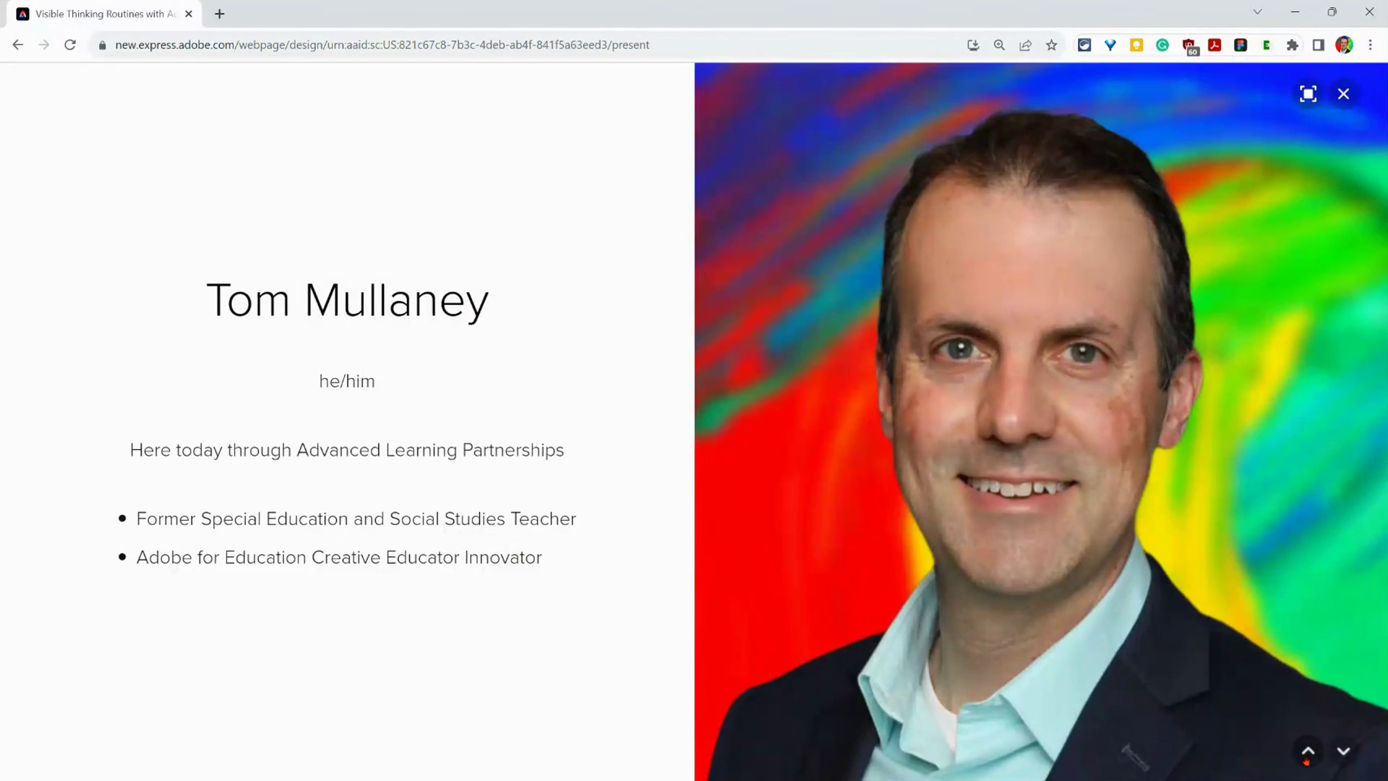
Step back and forward to land on the green palm-leaf glideshow slide.
{"action": "left_click", "coordinate": [1309, 753]}
{"action": "left_click", "coordinate": [1311, 755]}
{"action": "left_click", "coordinate": [1343, 752]}
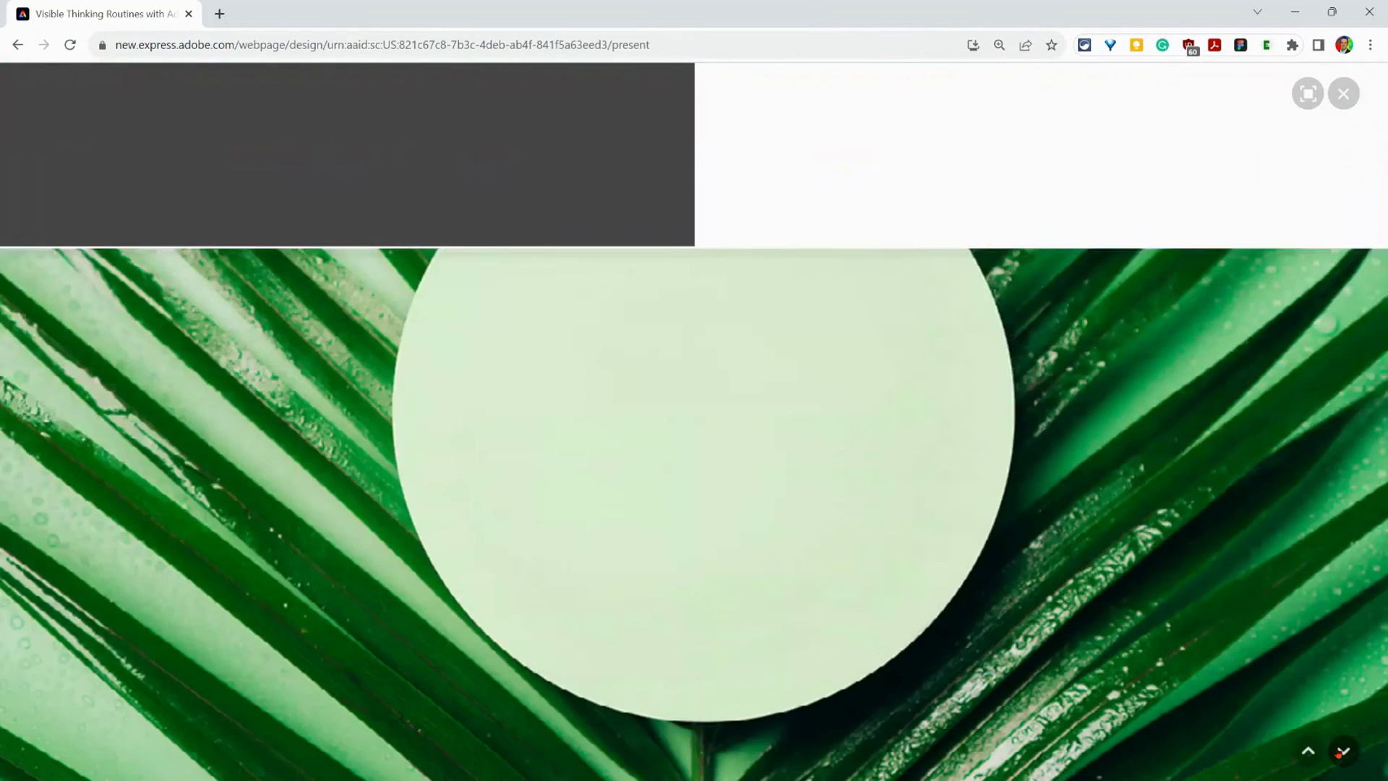